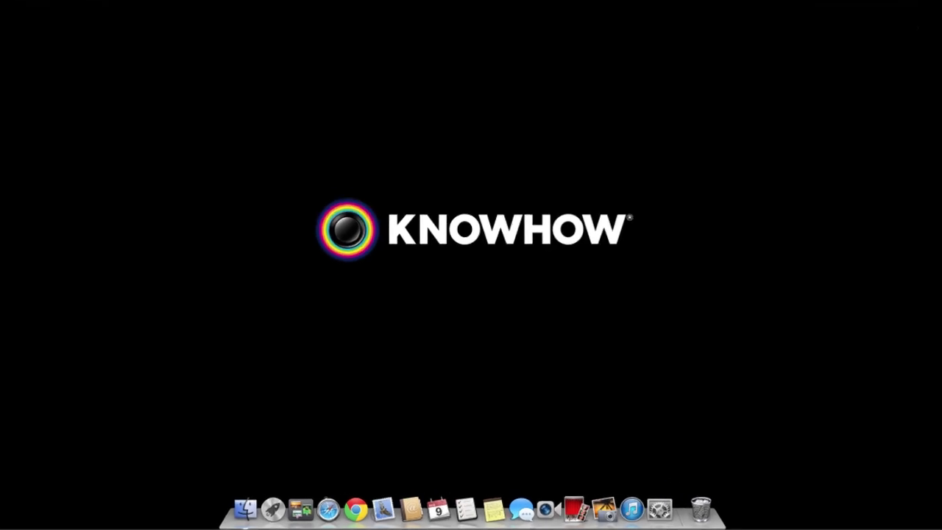
pyautogui.click(319, 504)
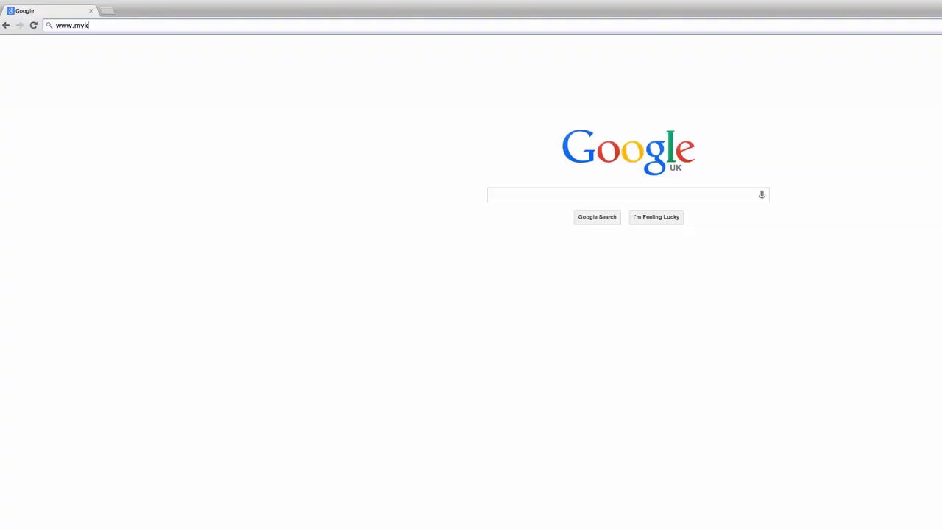
pyautogui.write('nowhowcloud.com')
pyautogui.press('Return')
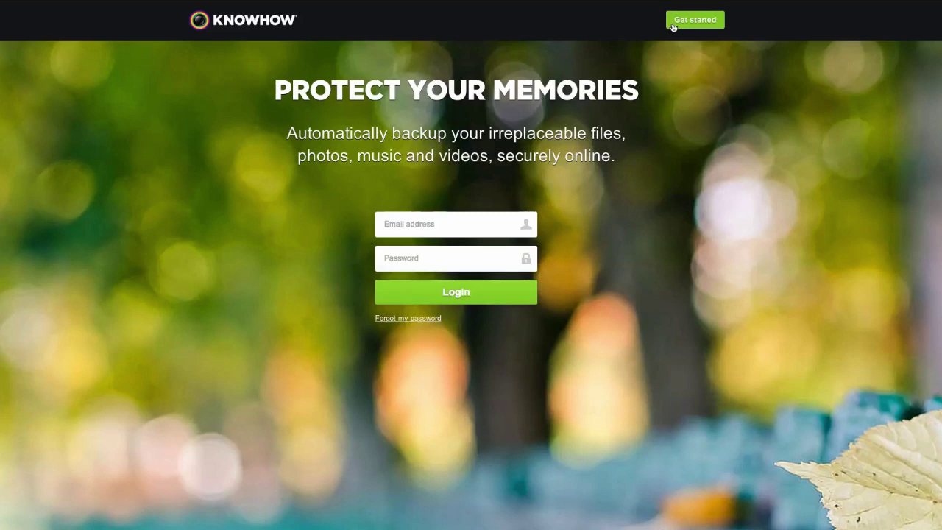
# Start a new account via Get started and submit the customer's e-mail address for activation.
pyautogui.click(671, 28)
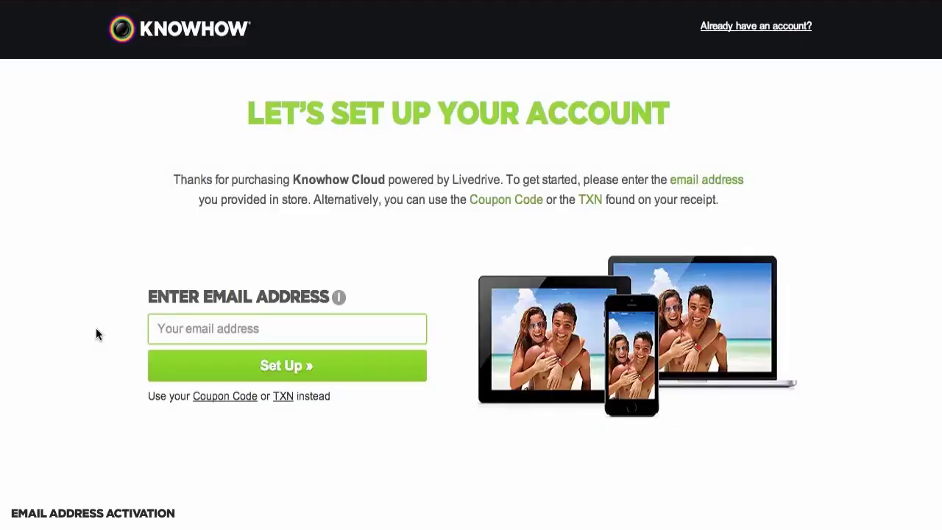
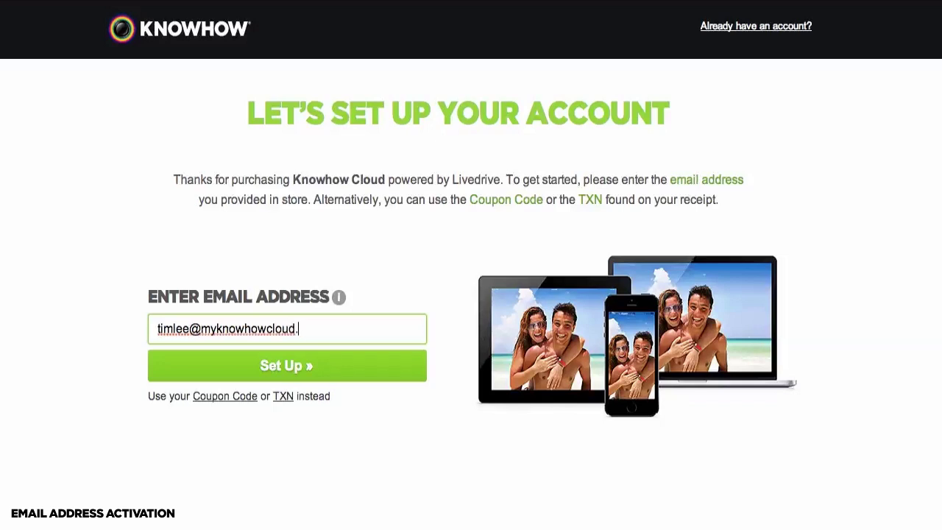
pyautogui.click(276, 376)
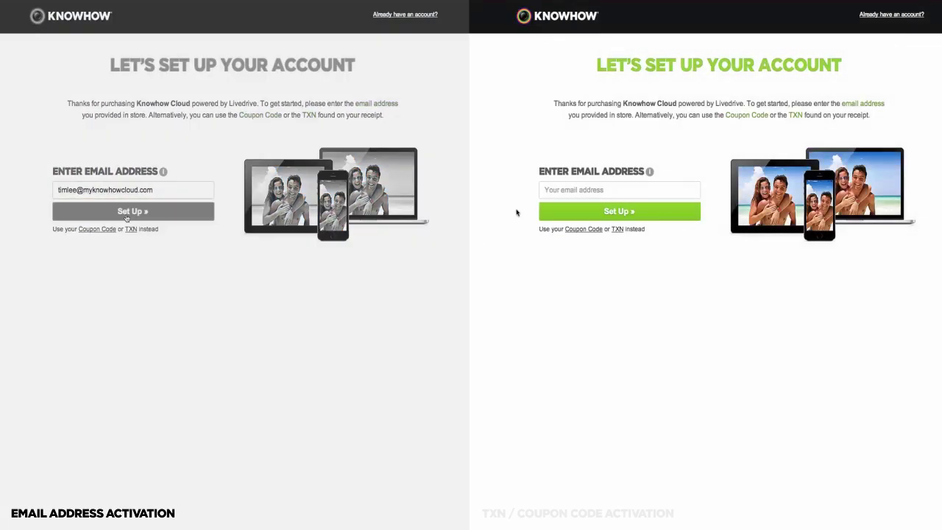
# Switch to coupon-code activation and enter the receipt's 12-digit coupon code.
pyautogui.click(582, 229)
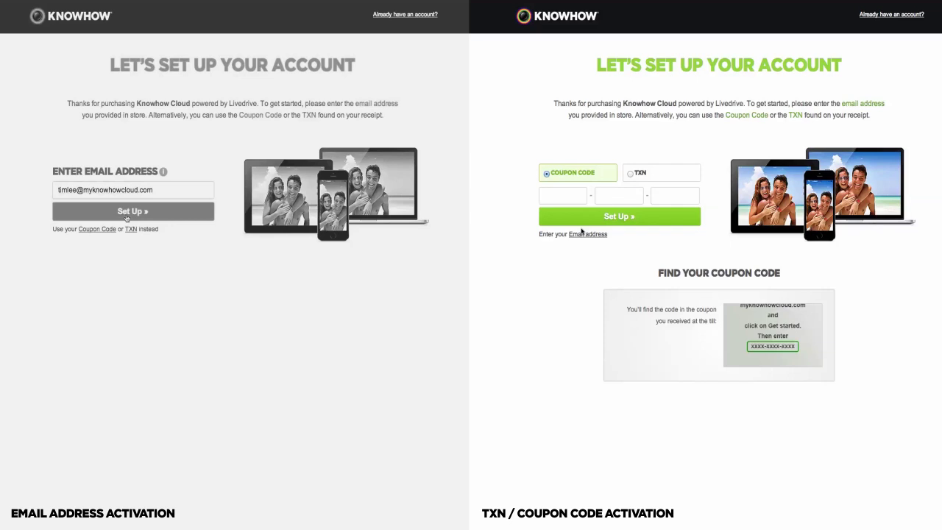
pyautogui.write('1234567890')
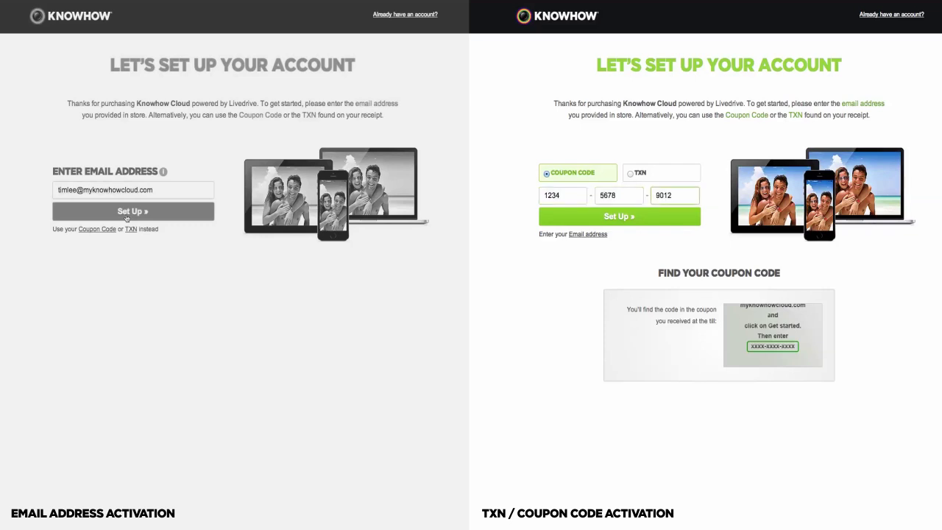
pyautogui.write('12')
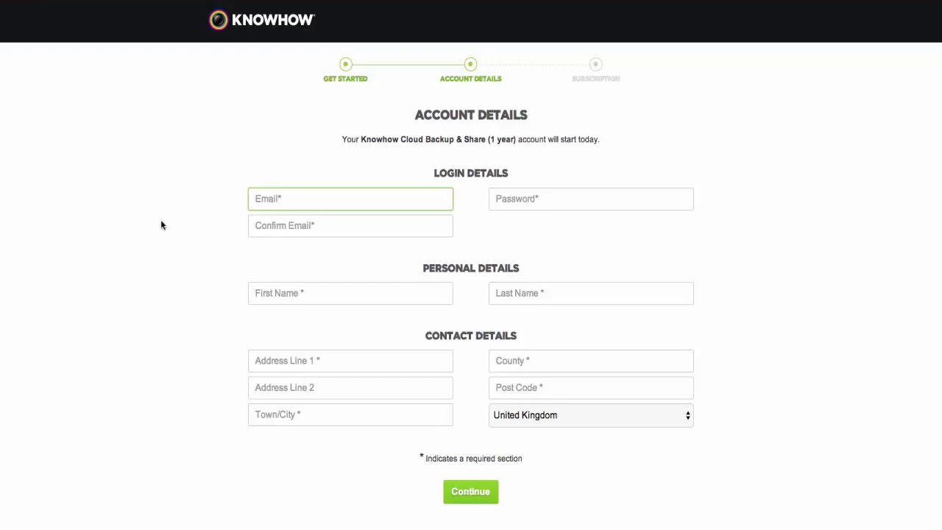
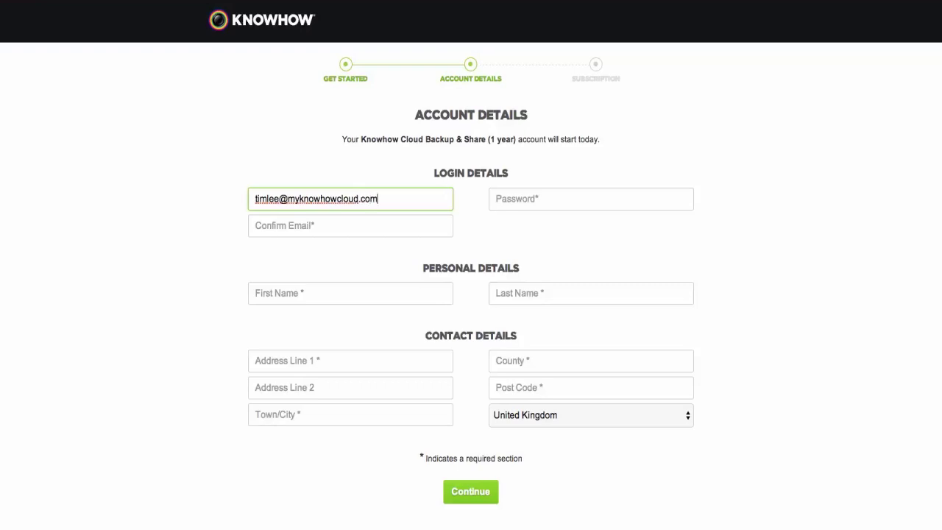
# Enter and confirm the customer's e-mail address, then type the account password.
pyautogui.click(350, 225)
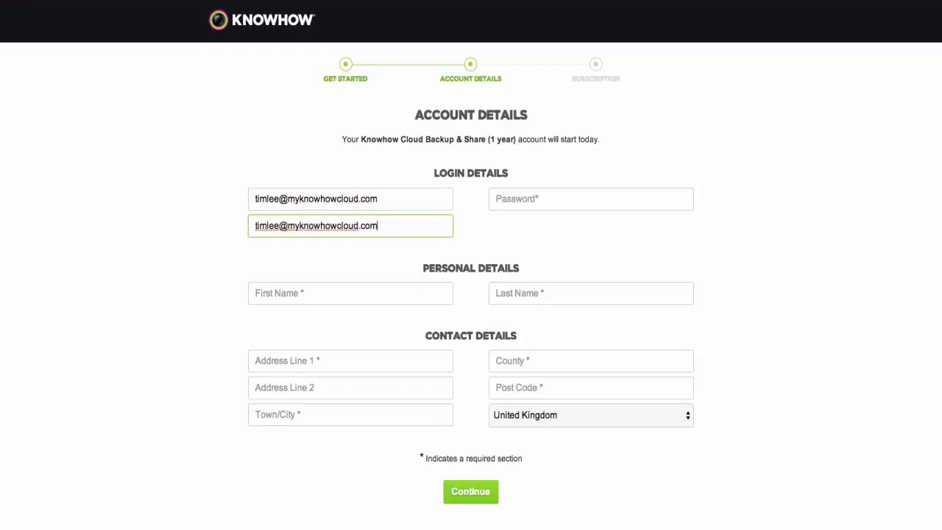
pyautogui.press('Tab')
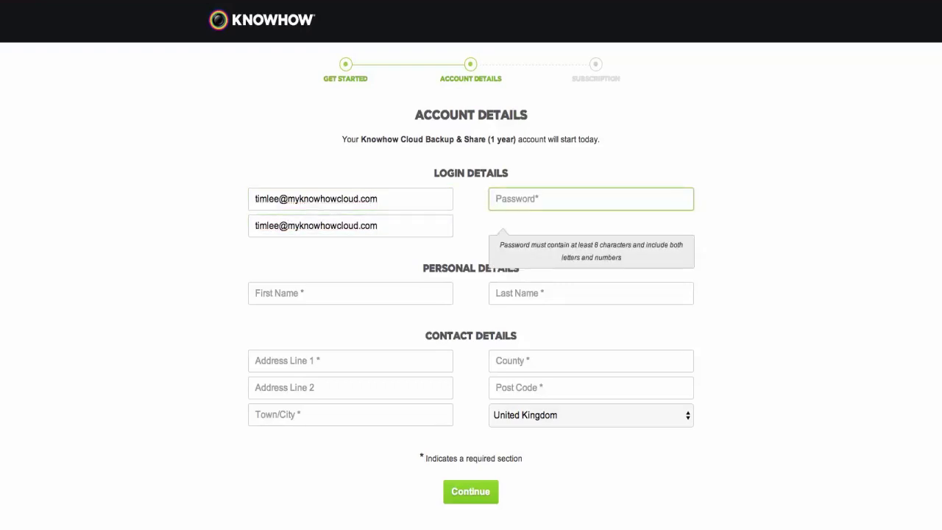
pyautogui.write('••••••••••••')
# Fill in the customer's first and last name.
pyautogui.press('Tab')
pyautogui.press('Tab')
pyautogui.press('Tab')
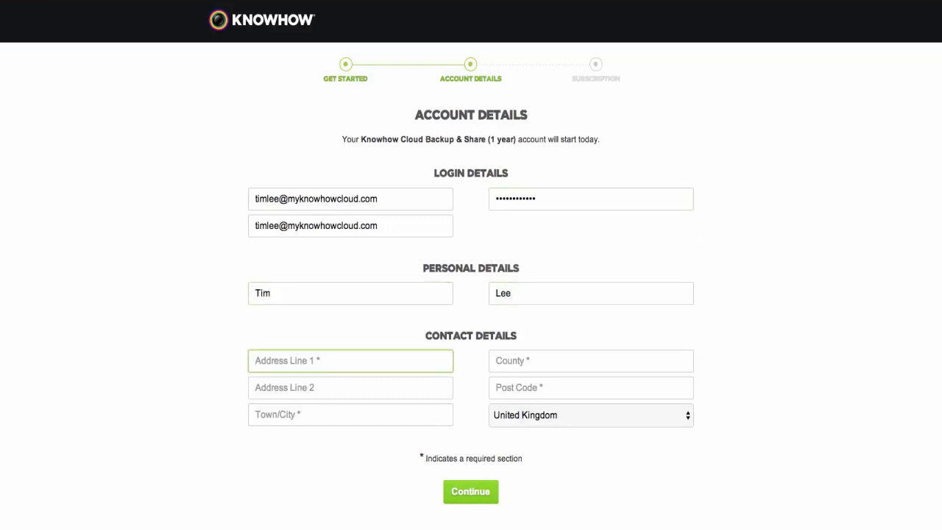
# Fill in the customer's street address, town, county and post code, then submit the details.
pyautogui.press('Tab')
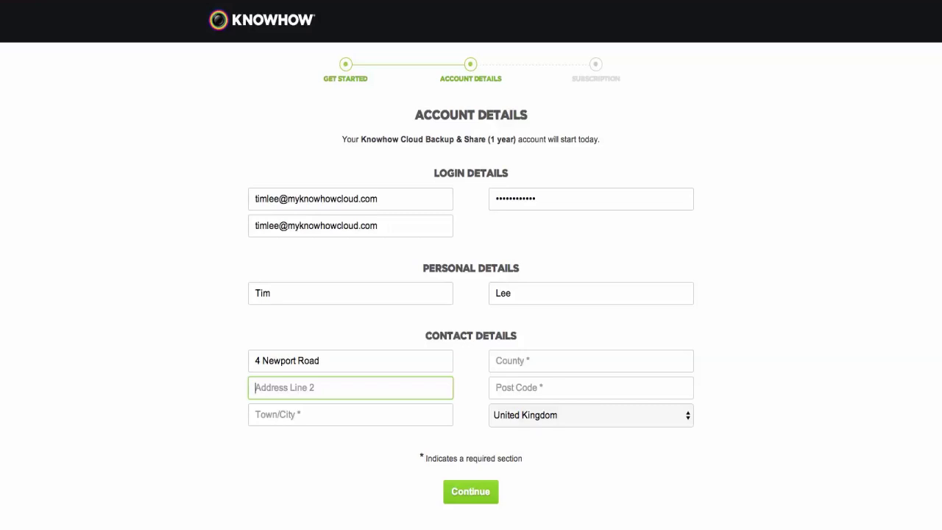
pyautogui.press('Tab')
pyautogui.write('London')
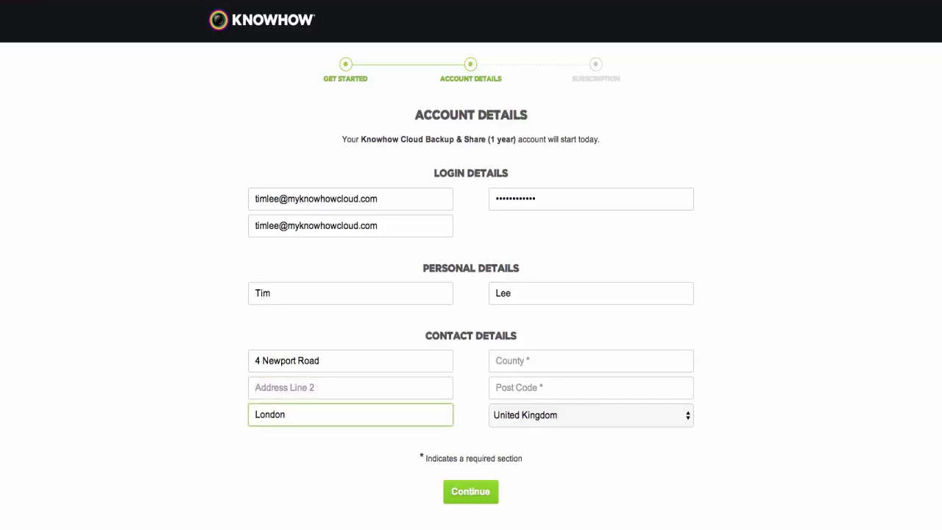
pyautogui.press('Tab')
pyautogui.write('London')
pyautogui.press('Tab')
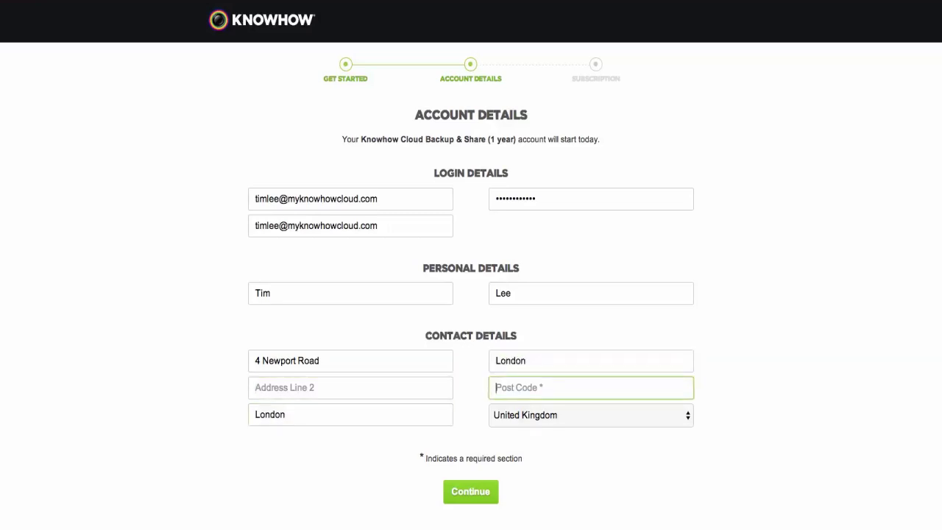
pyautogui.write('NW1 5HW')
pyautogui.click(471, 496)
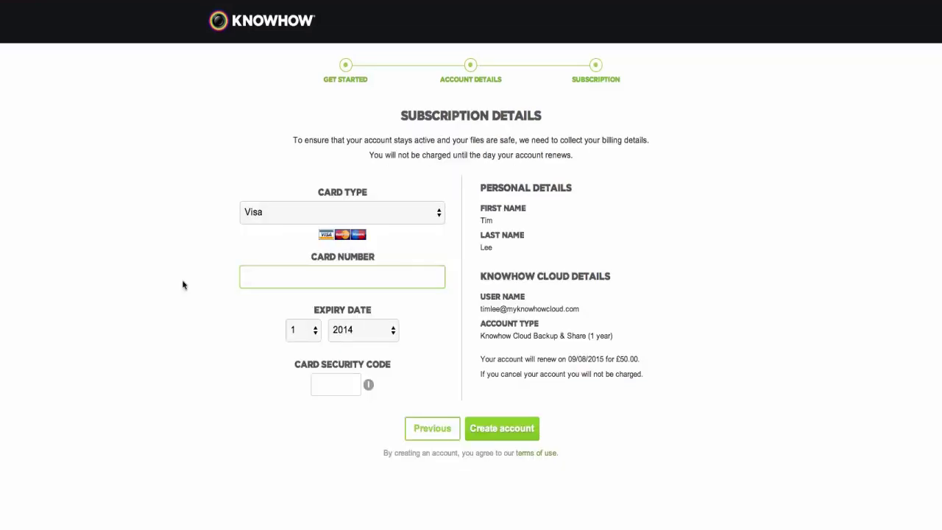
# Enter the Visa card number, expiry 10/2016 and security code, then create the account.
pyautogui.write('4242 4242')
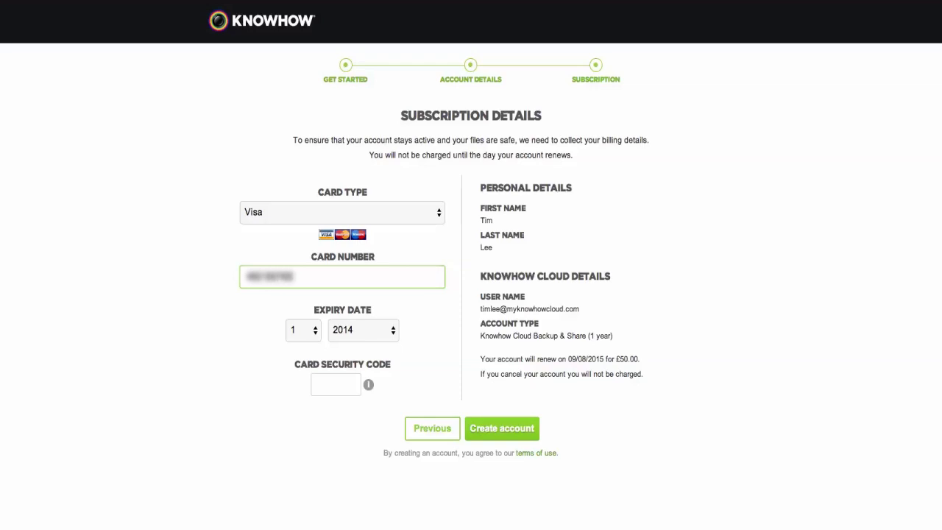
pyautogui.write(' 4242 4')
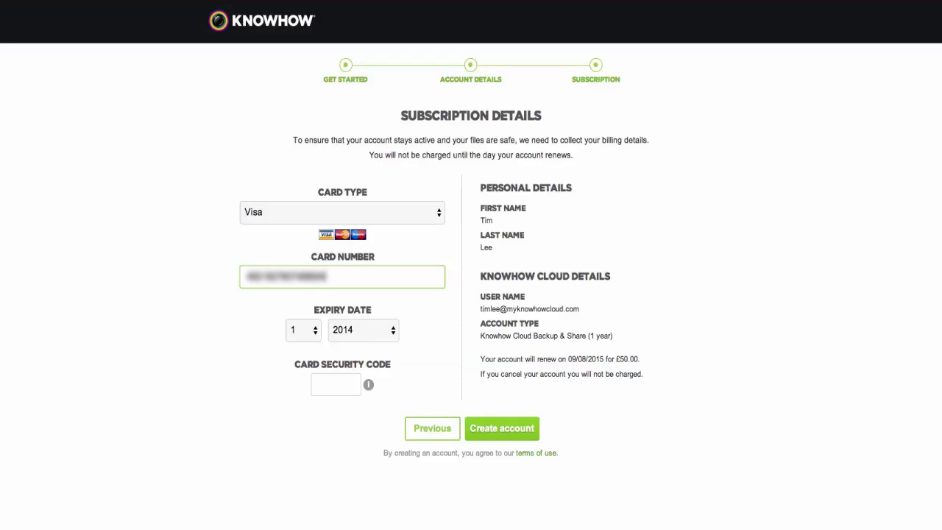
pyautogui.click(303, 331)
pyautogui.click(296, 442)
pyautogui.click(372, 331)
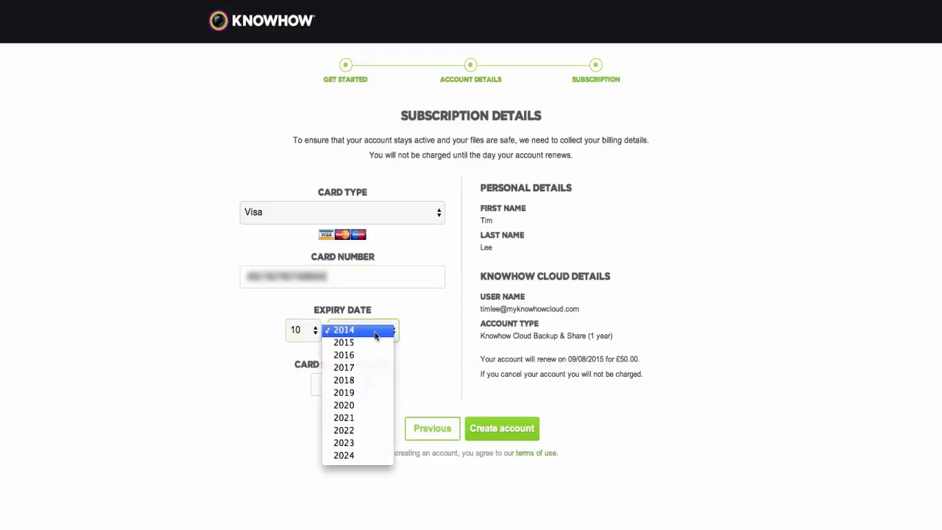
pyautogui.click(364, 354)
pyautogui.click(324, 385)
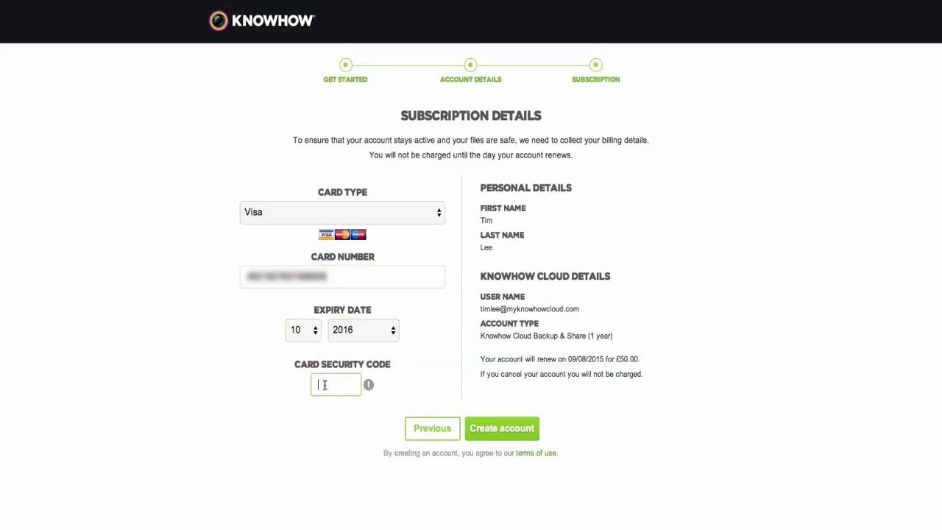
pyautogui.write('123')
pyautogui.click(499, 429)
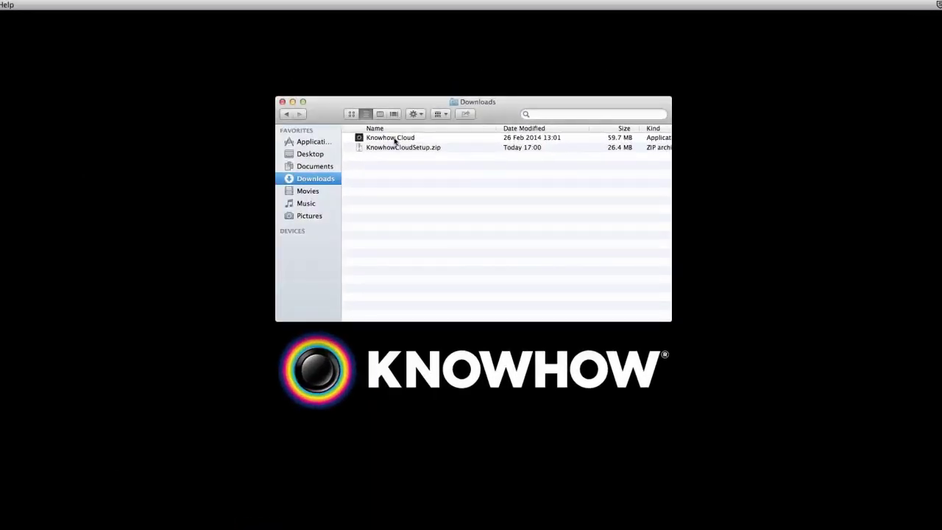
# Install the downloaded Knowhow Cloud app with the Mac password and move it into Applications.
pyautogui.doubleClick(395, 141)
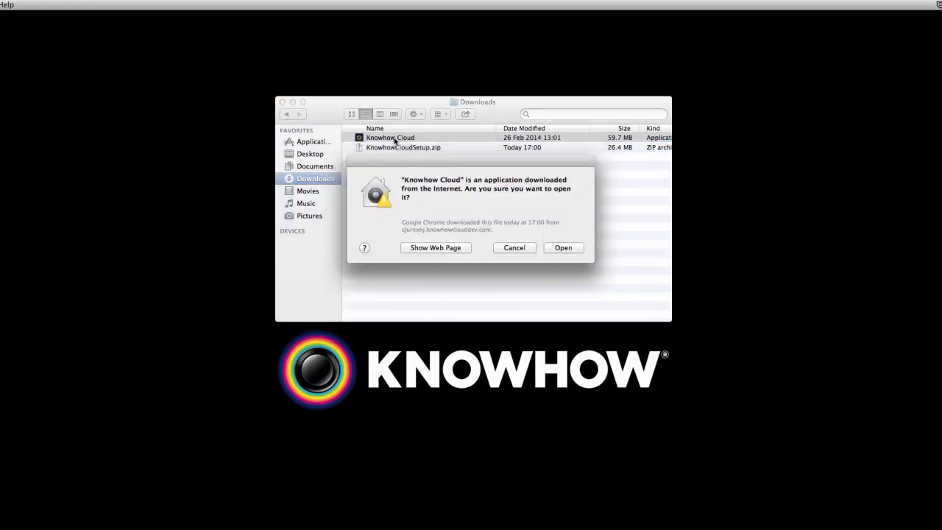
pyautogui.click(553, 248)
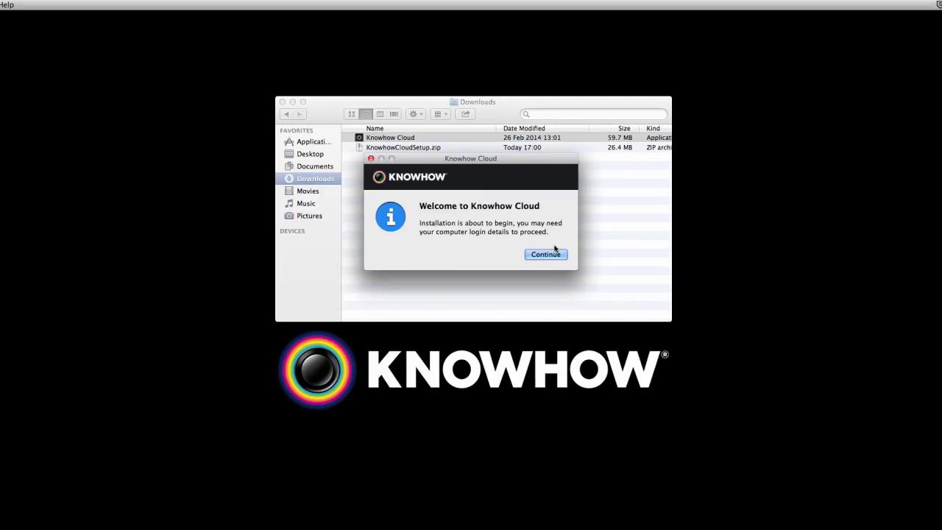
pyautogui.click(550, 254)
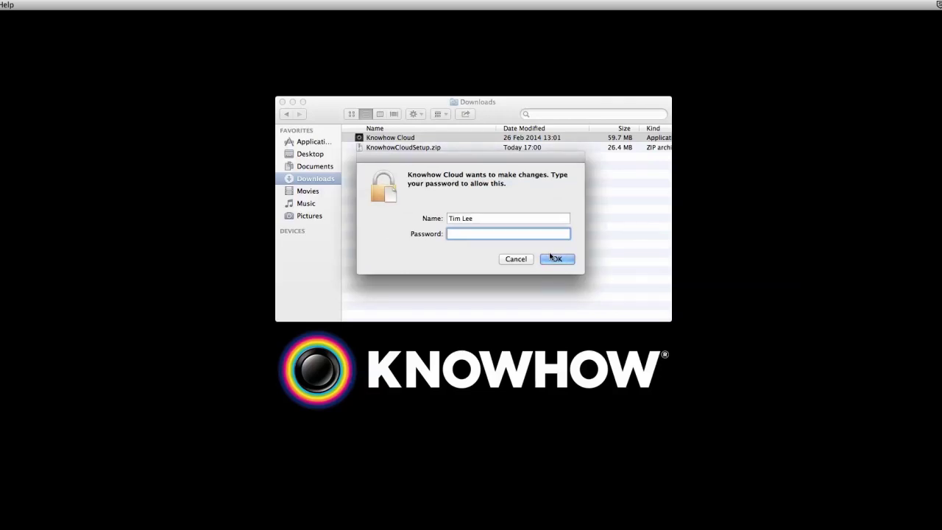
pyautogui.press('super+v')
pyautogui.click(557, 261)
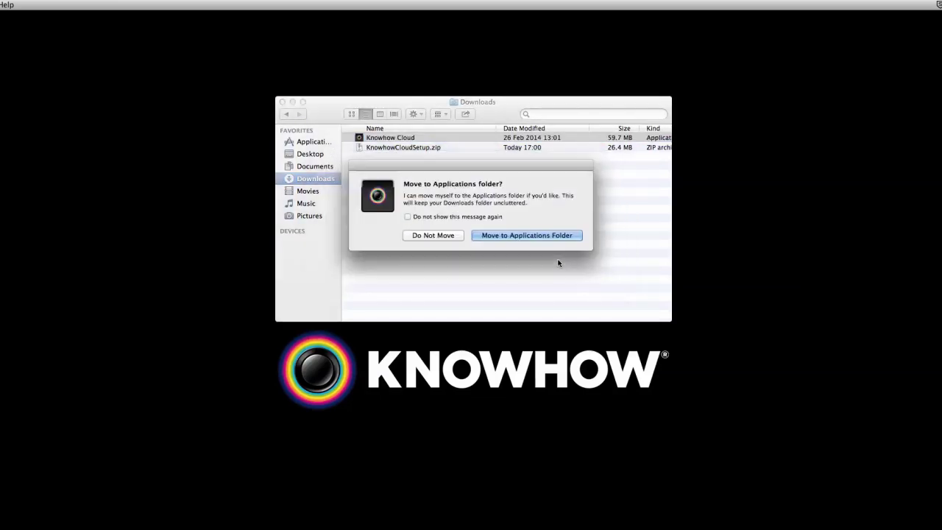
pyautogui.click(527, 235)
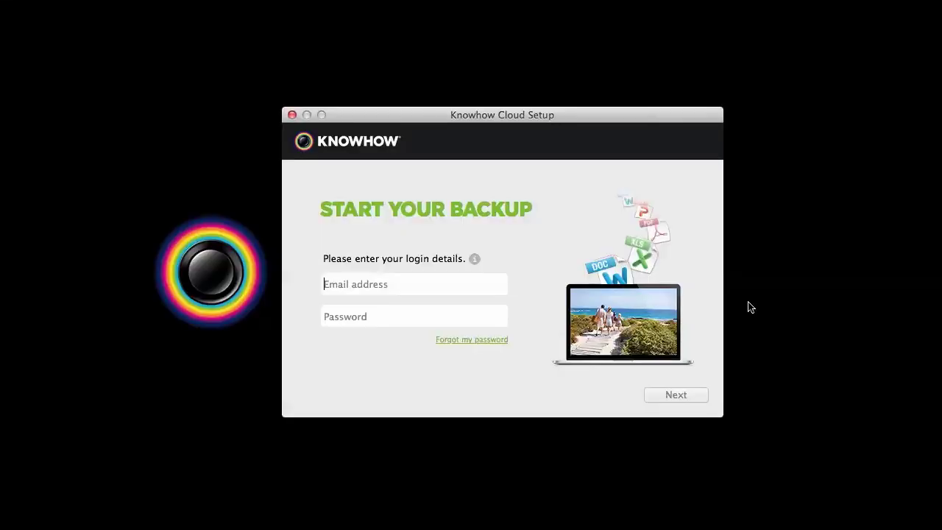
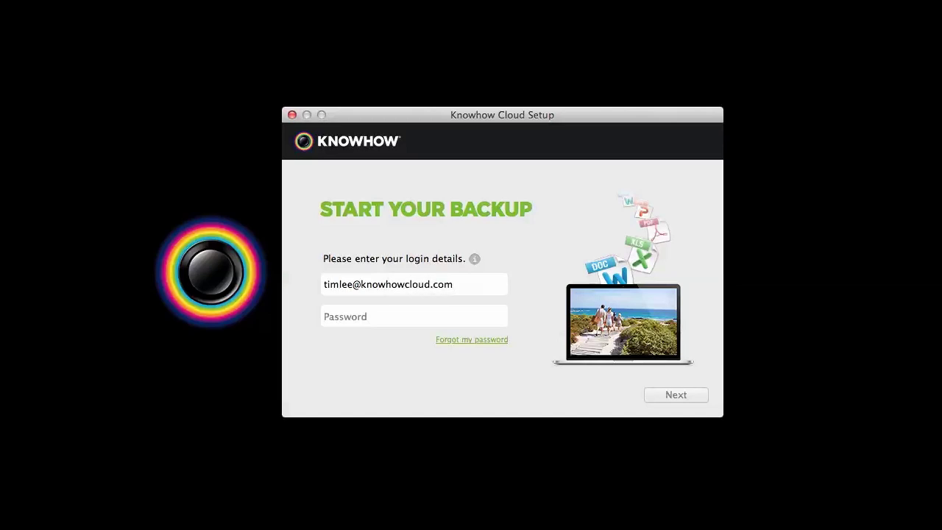
# Sign in to Knowhow Cloud Setup with the new account's e-mail and password.
pyautogui.write('••••••••••••')
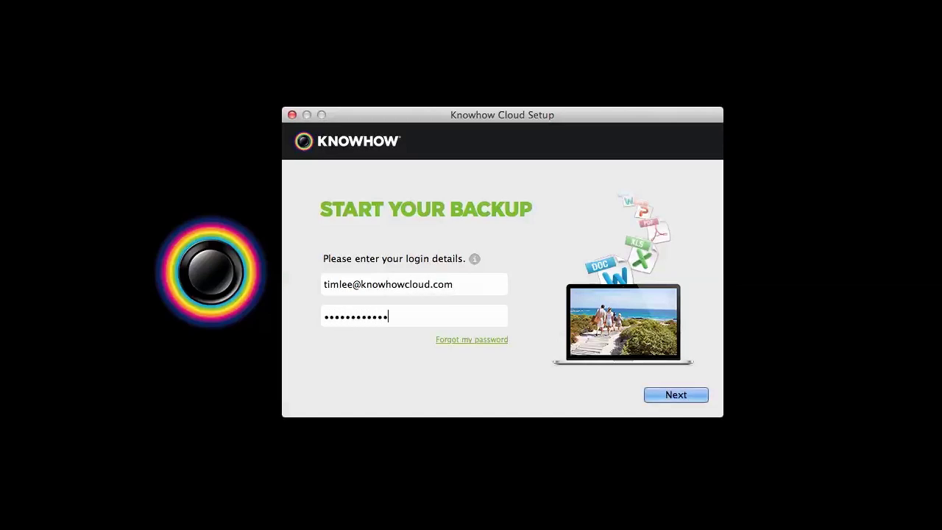
pyautogui.click(677, 397)
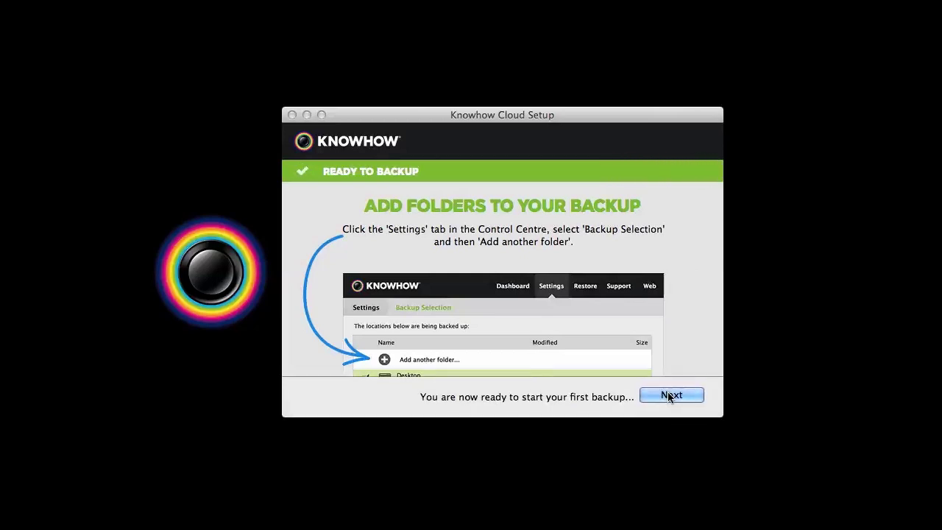
# Accept the default Add Folders selection to start the first backup.
pyautogui.click(670, 396)
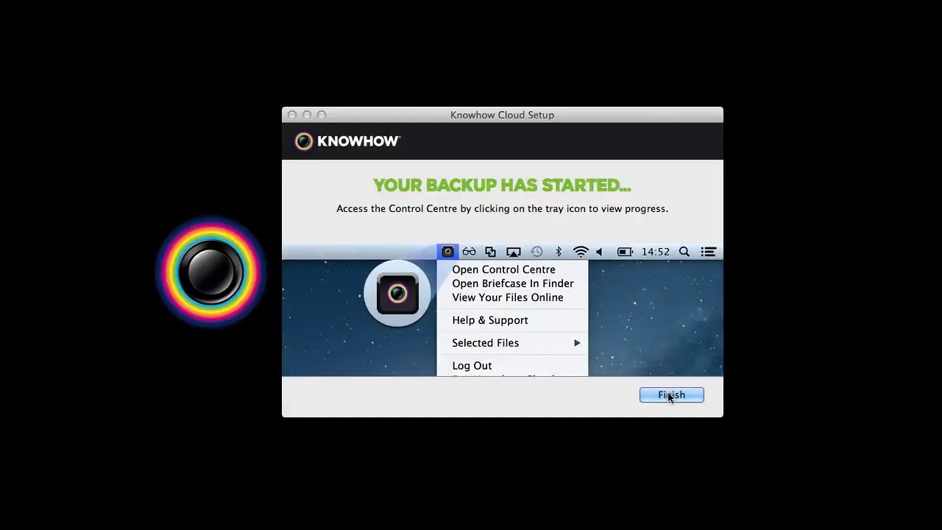